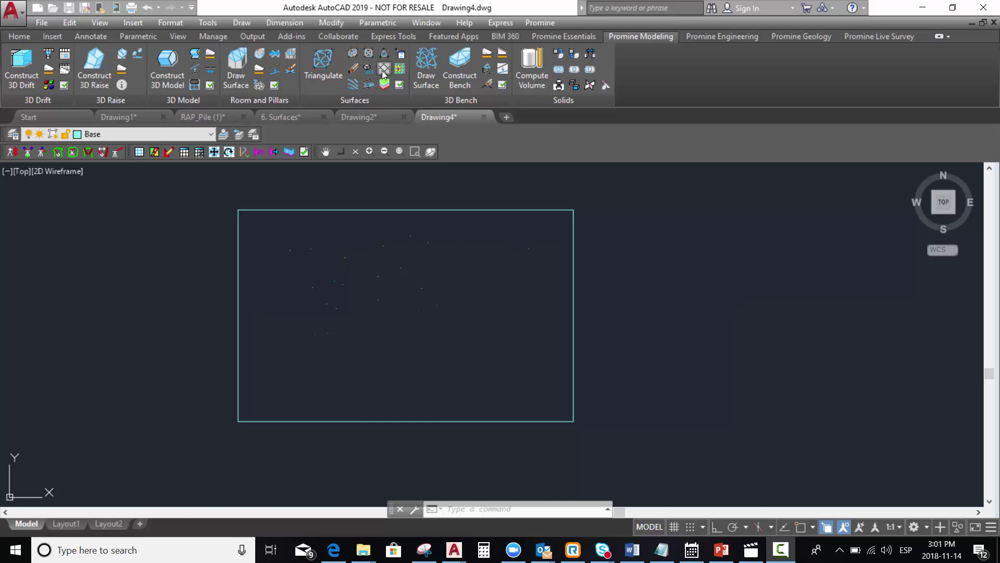
# Configure the point mesh with spacing 65, default elevation 3000 and influence distance 800.
pyautogui.click(383, 70)
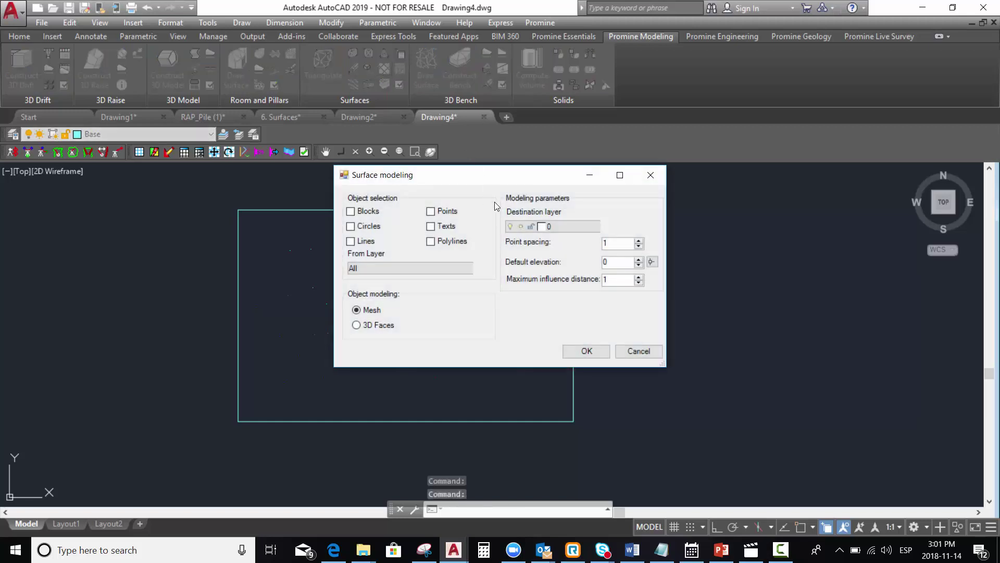
pyautogui.moveTo(475, 175); pyautogui.dragTo(477, 156)
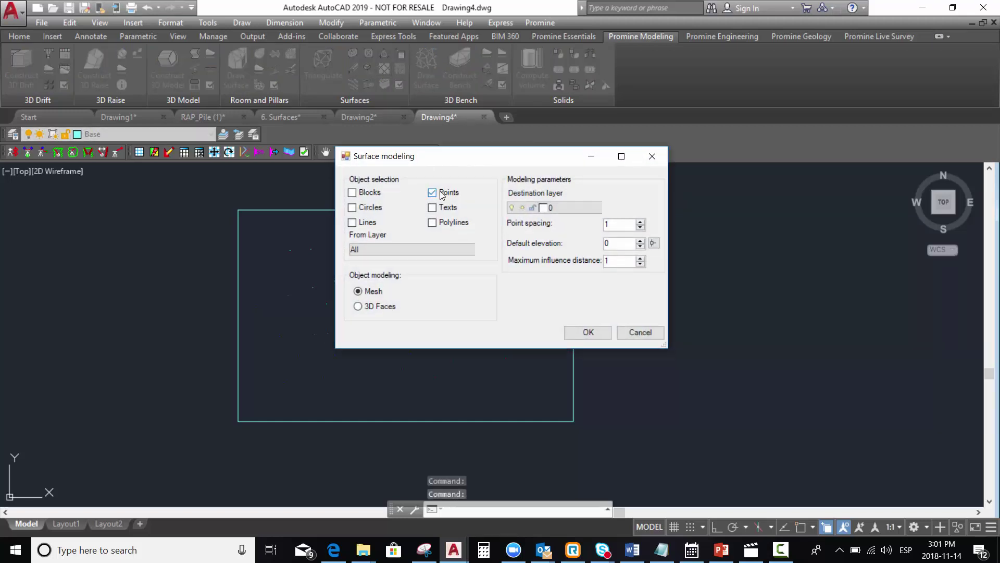
pyautogui.moveTo(621, 227); pyautogui.dragTo(599, 227)
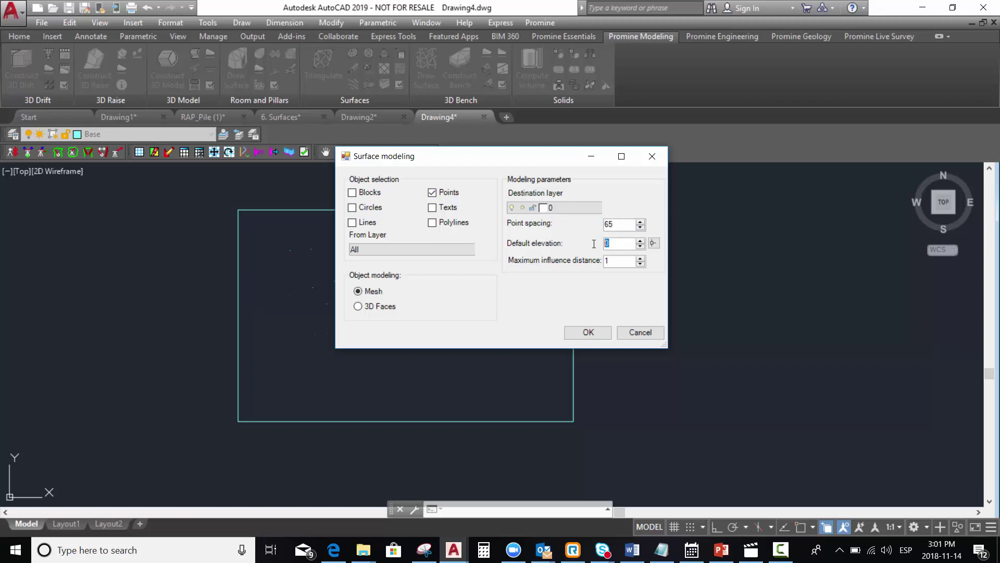
pyautogui.write('000')
pyautogui.click(577, 335)
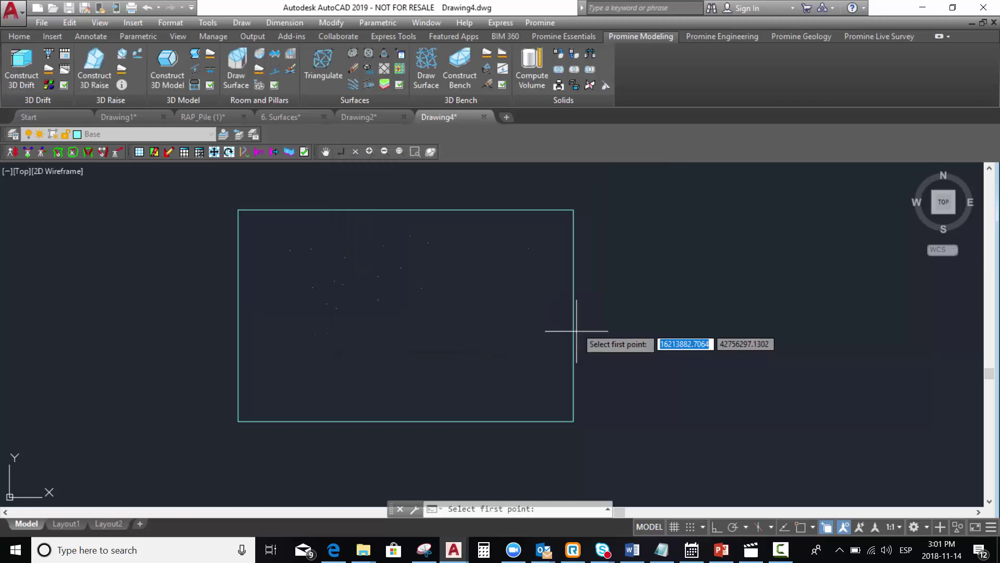
# Pick the rectangle's corners to build the mesh, inspect its relief, then return to plan view with SECP.
pyautogui.click(573, 210)
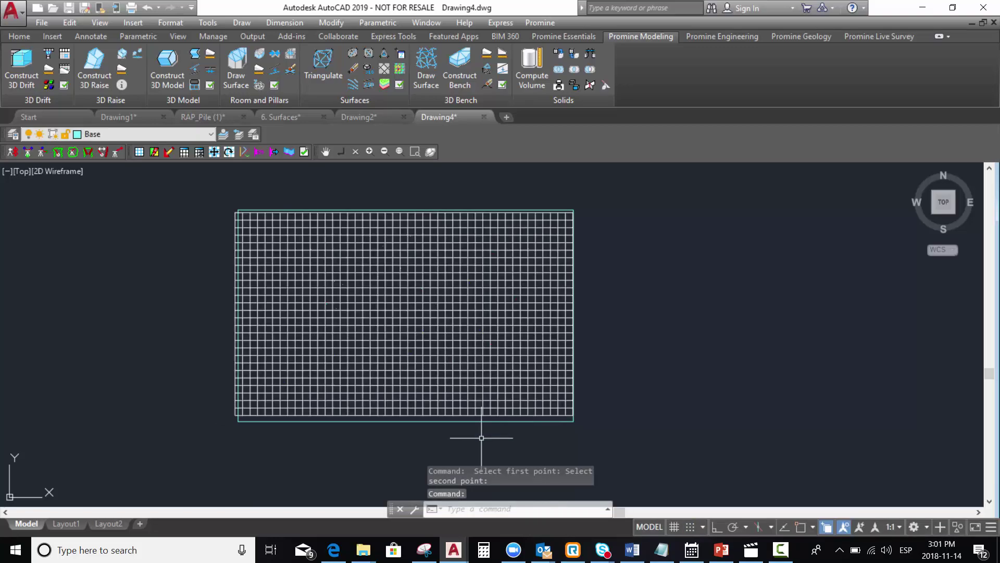
pyautogui.keyDown('shift'); pyautogui.moveTo(416, 454); pyautogui.dragTo(381, 373, button='middle'); pyautogui.keyUp('shift')
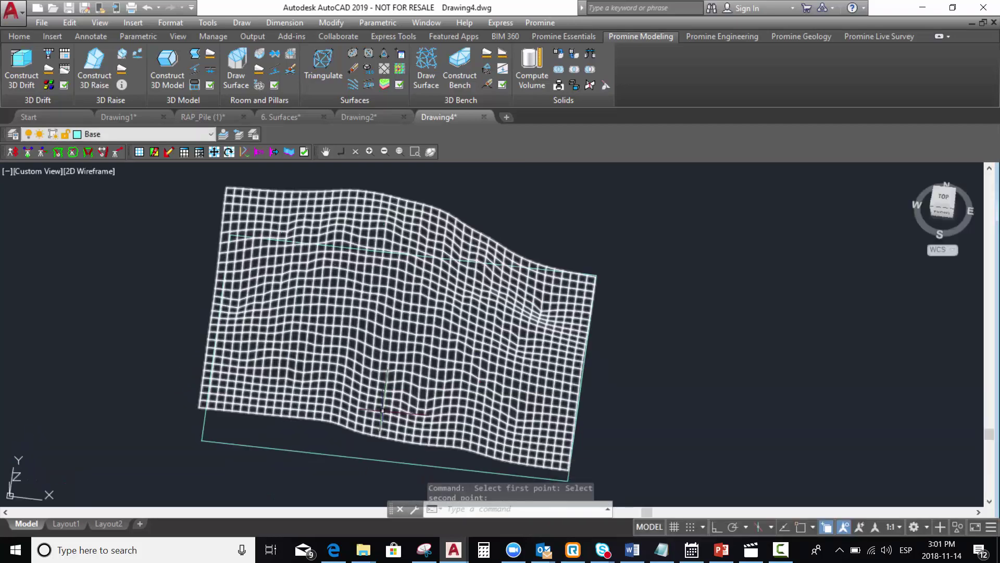
pyautogui.write('SEC')
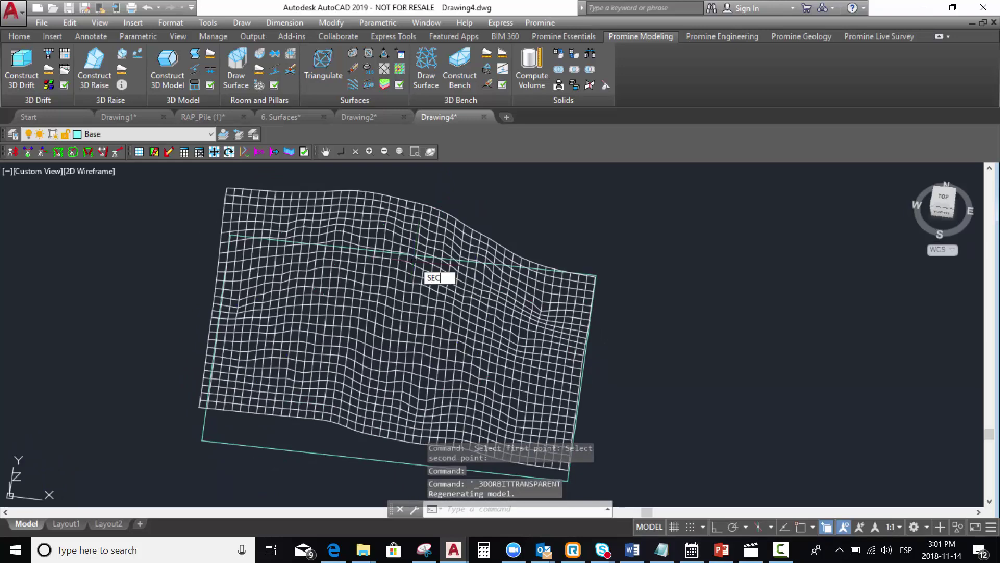
pyautogui.write('P')
pyautogui.press('Return')
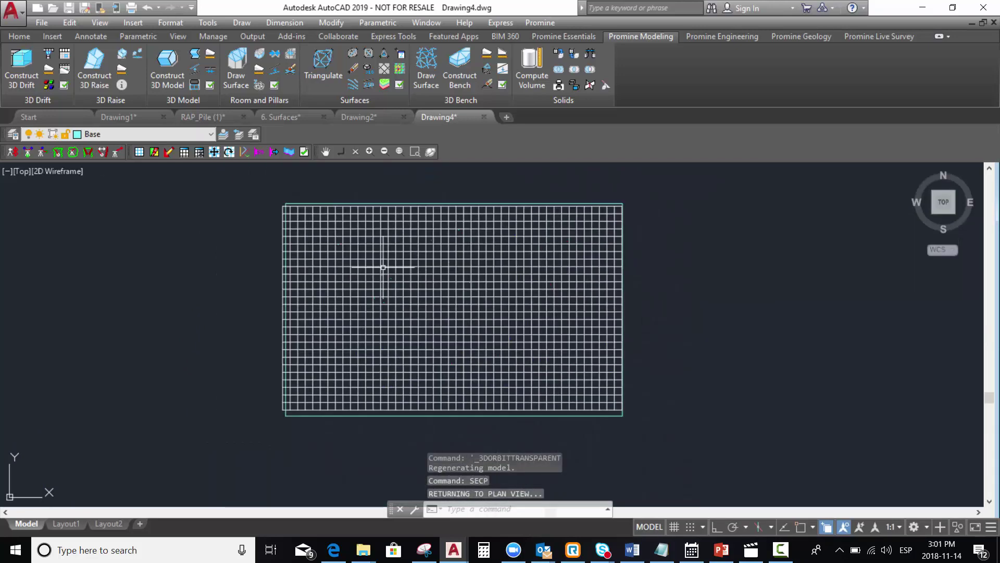
# Cut contour lines from 3000 to 5000 every 50 across the window-selected mesh, and view them in 3D.
pyautogui.click(353, 87)
pyautogui.click(508, 237)
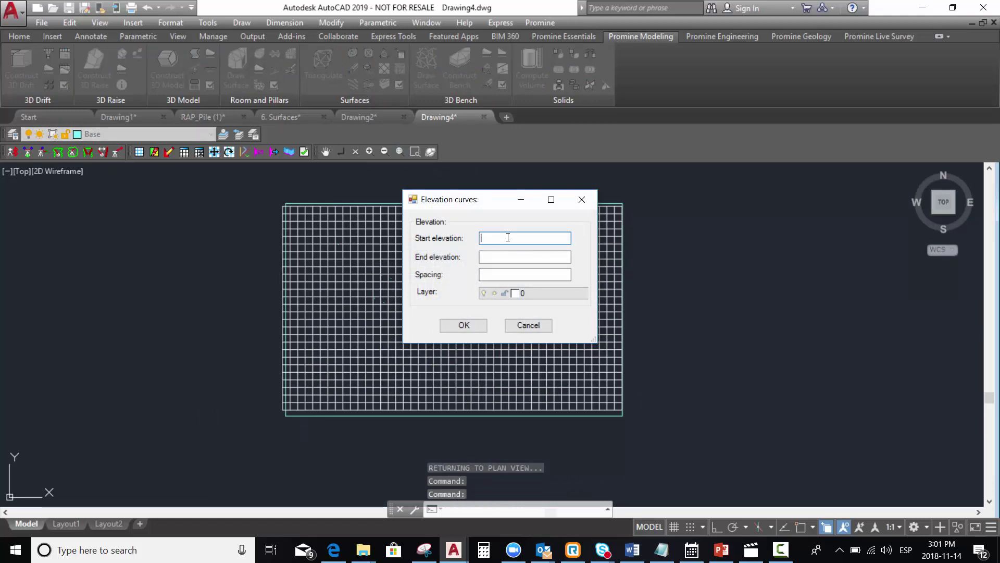
pyautogui.write('3000')
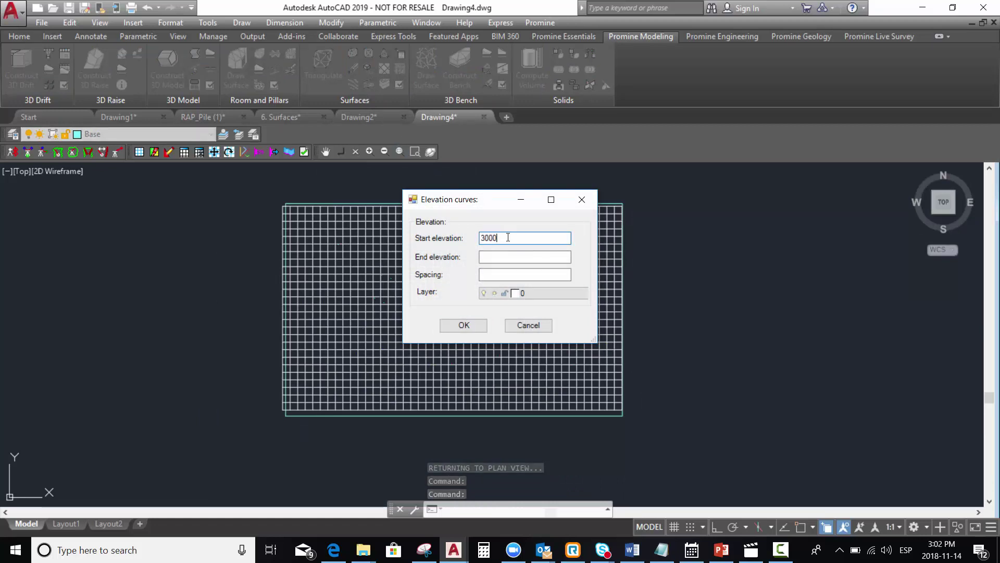
pyautogui.click(507, 259)
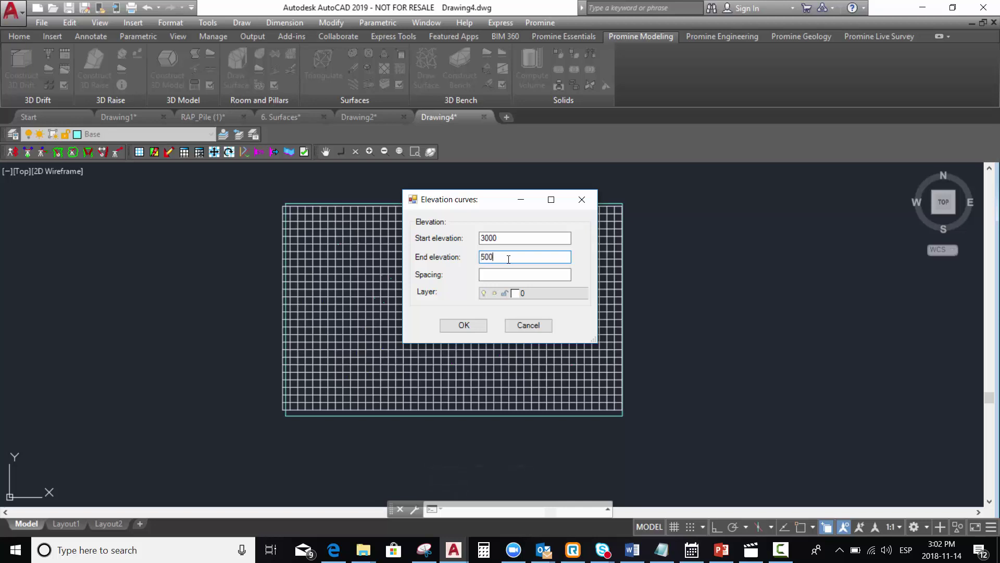
pyautogui.click(497, 272)
pyautogui.click(456, 326)
pyautogui.click(686, 191)
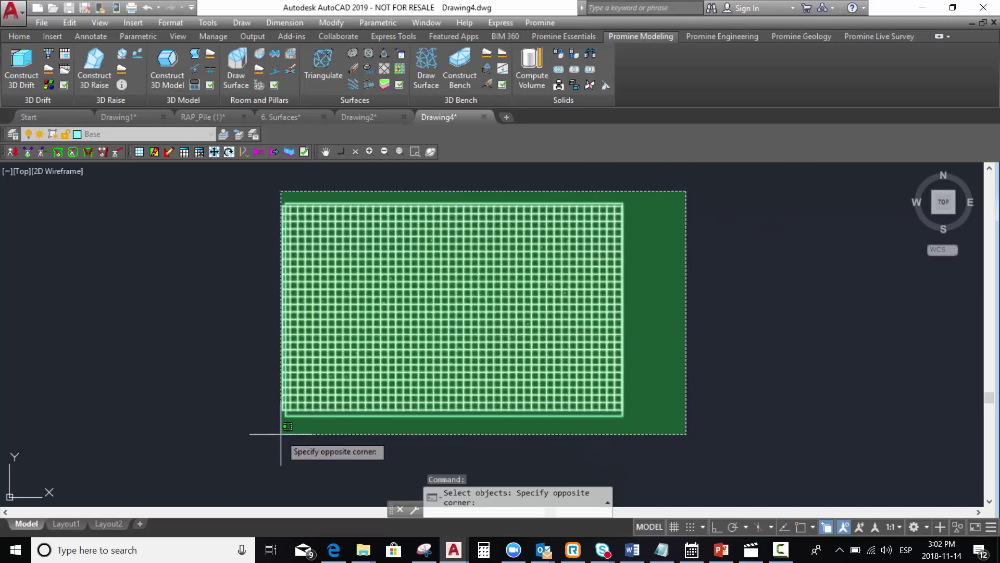
pyautogui.click(281, 433)
pyautogui.press('Return')
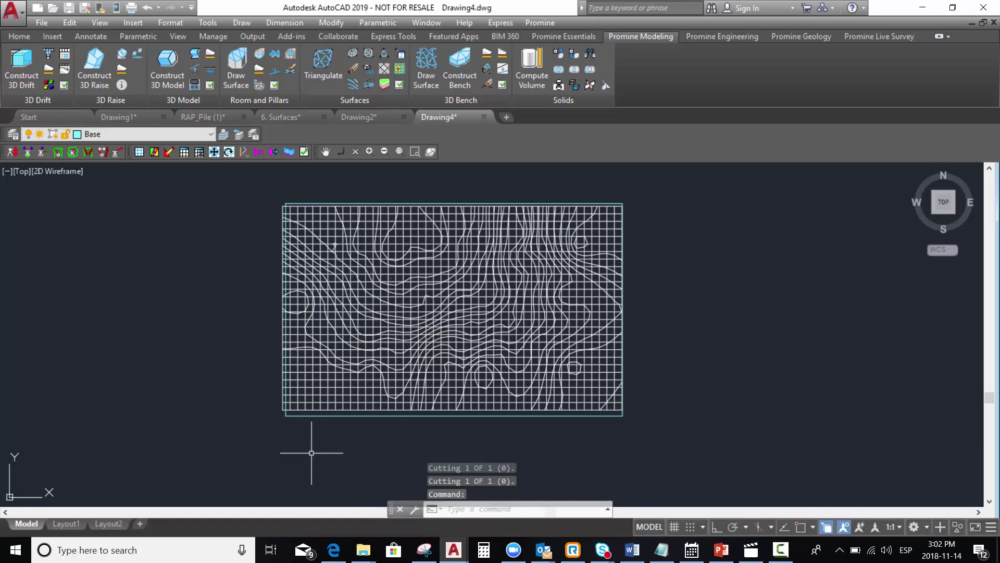
pyautogui.keyDown('shift'); pyautogui.moveTo(311, 453); pyautogui.dragTo(626, 346, button='middle'); pyautogui.keyUp('shift')
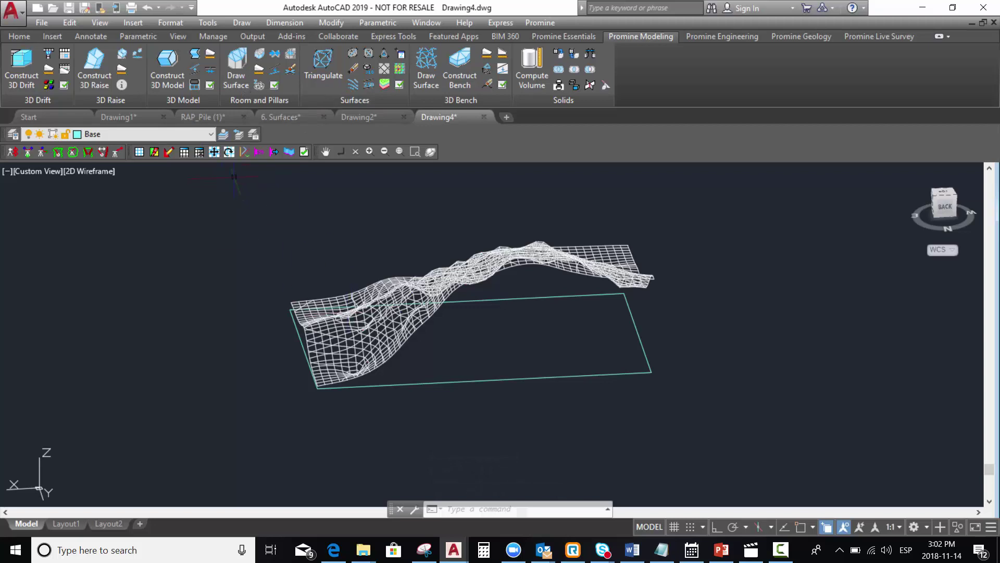
# Create a flat floor surface on layer BASE from the rectangular boundary polyline beneath the mesh.
pyautogui.click(233, 85)
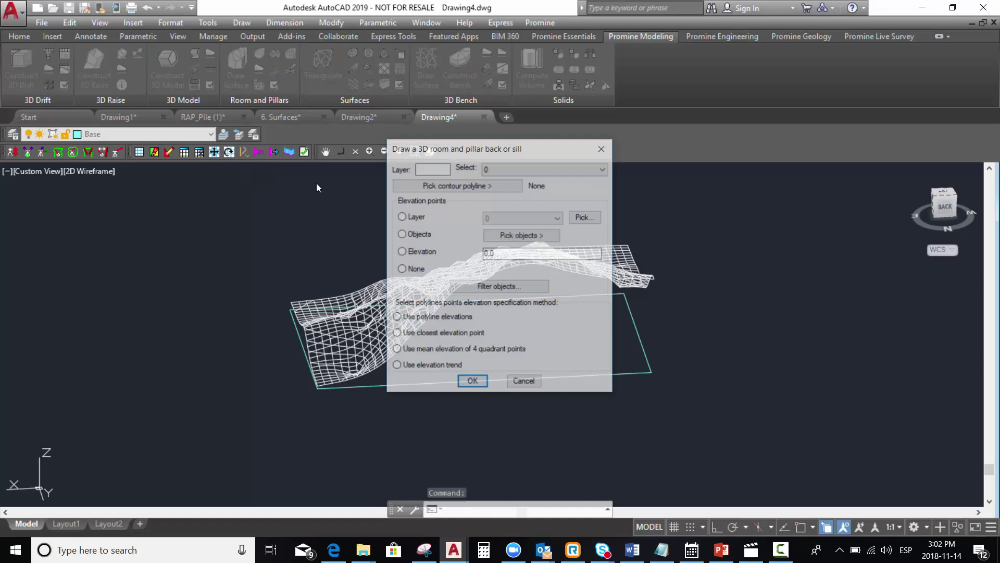
pyautogui.click(557, 167)
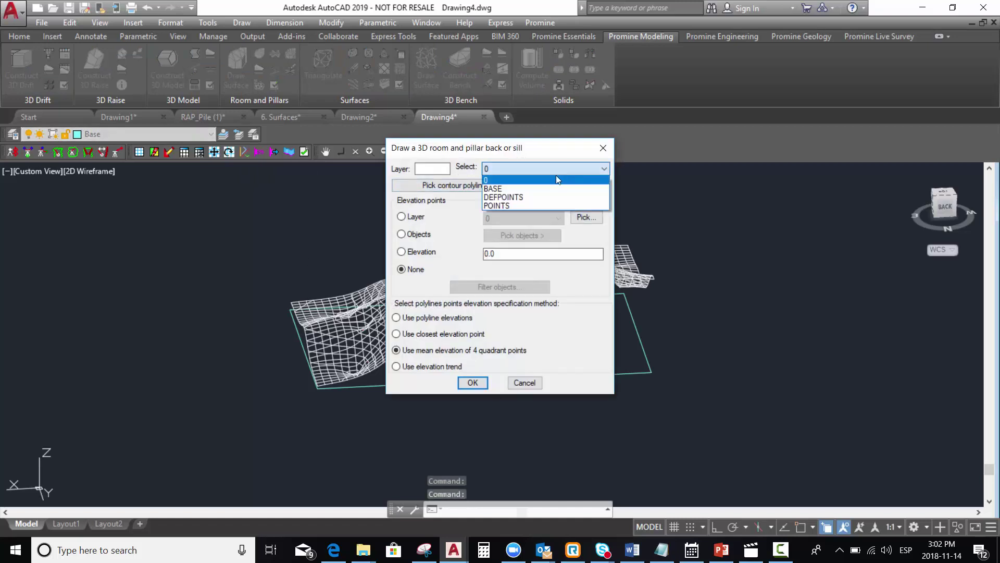
pyautogui.click(524, 191)
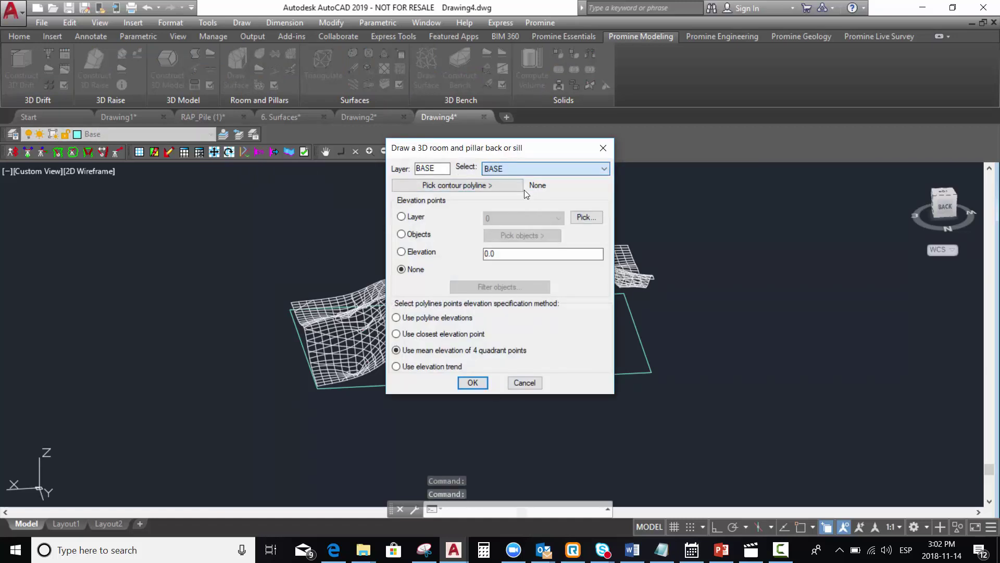
pyautogui.click(492, 186)
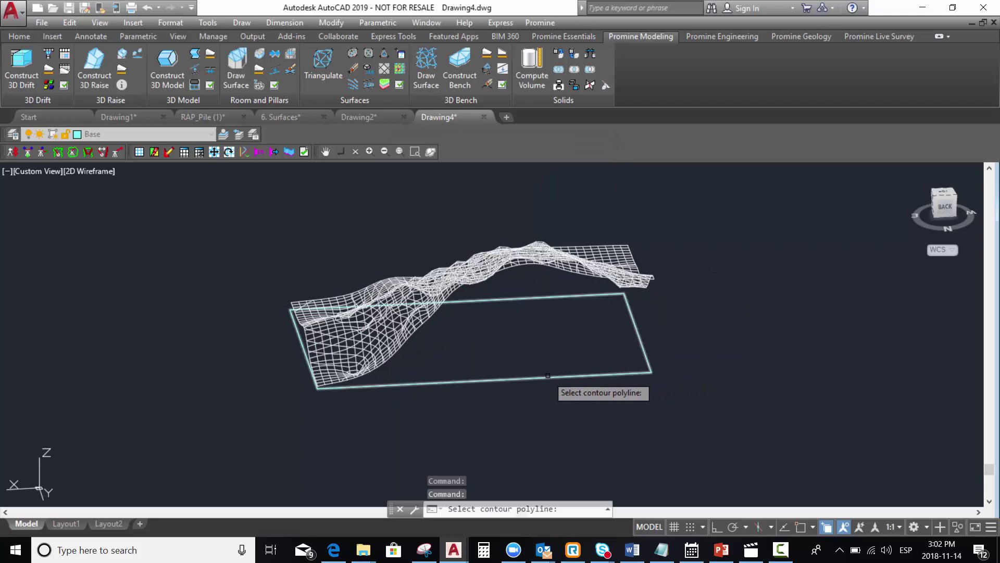
pyautogui.click(549, 375)
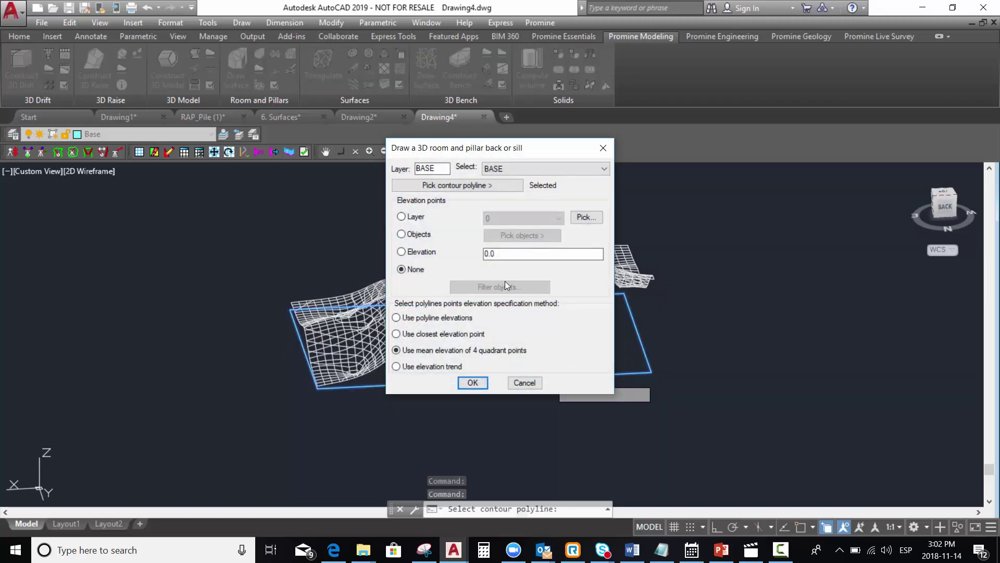
pyautogui.click(472, 382)
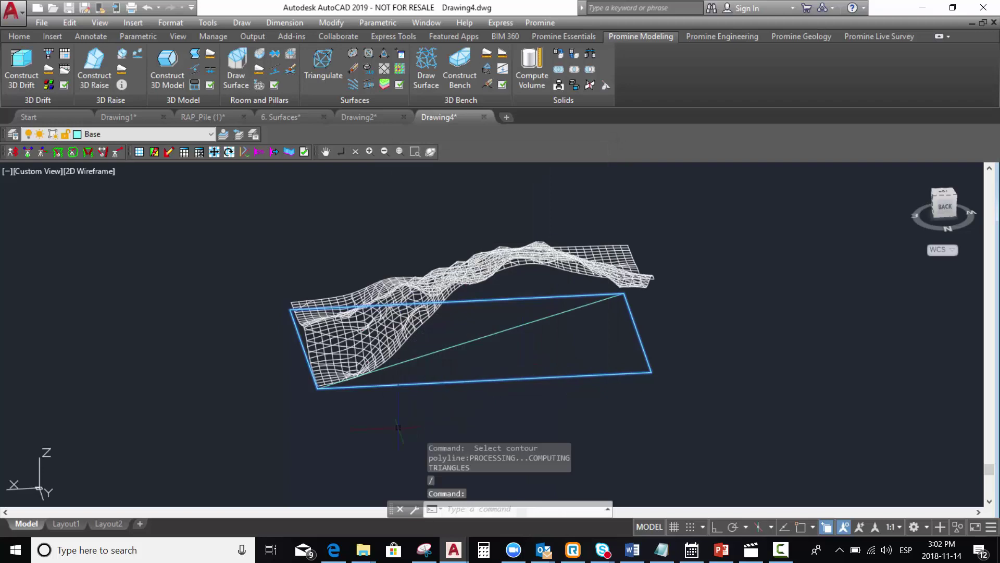
pyautogui.keyDown('shift'); pyautogui.moveTo(397, 427); pyautogui.dragTo(376, 432, button='middle'); pyautogui.keyUp('shift')
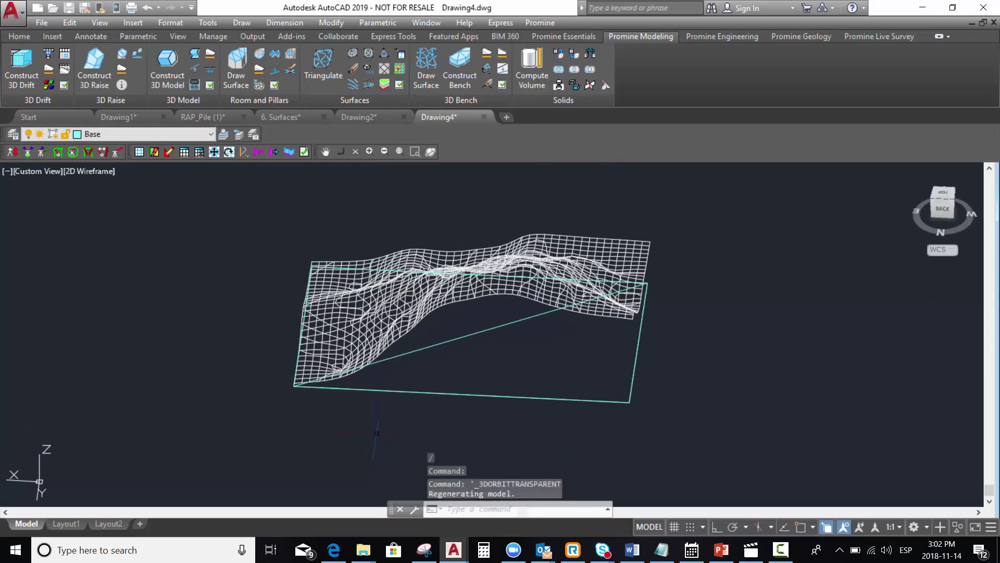
pyautogui.scroll(2, 376, 432)
pyautogui.scroll(-2, 309, 427)
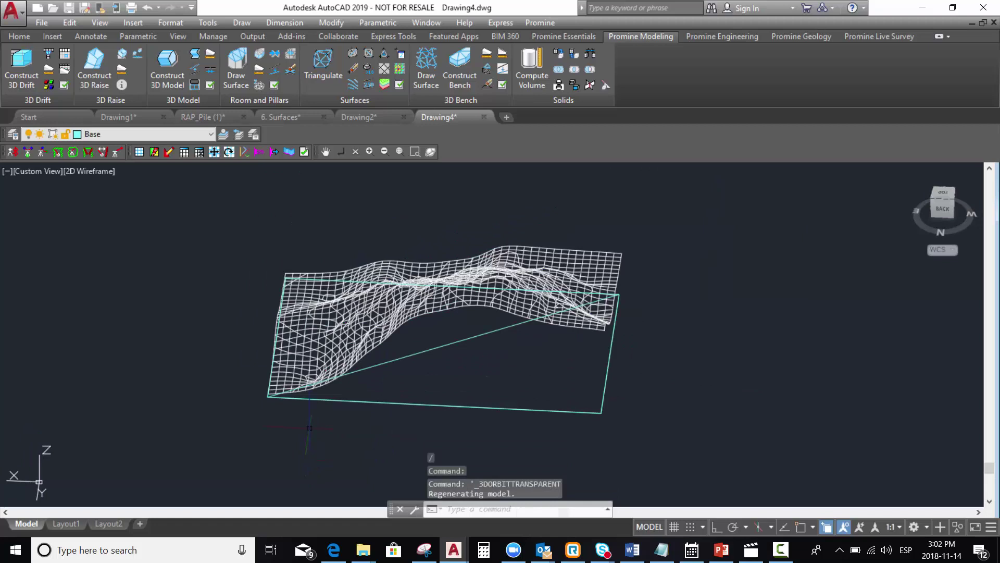
# Build side walls using the terrain mesh as back and the rectangular outline as floor, with no intermediate walls.
pyautogui.click(259, 54)
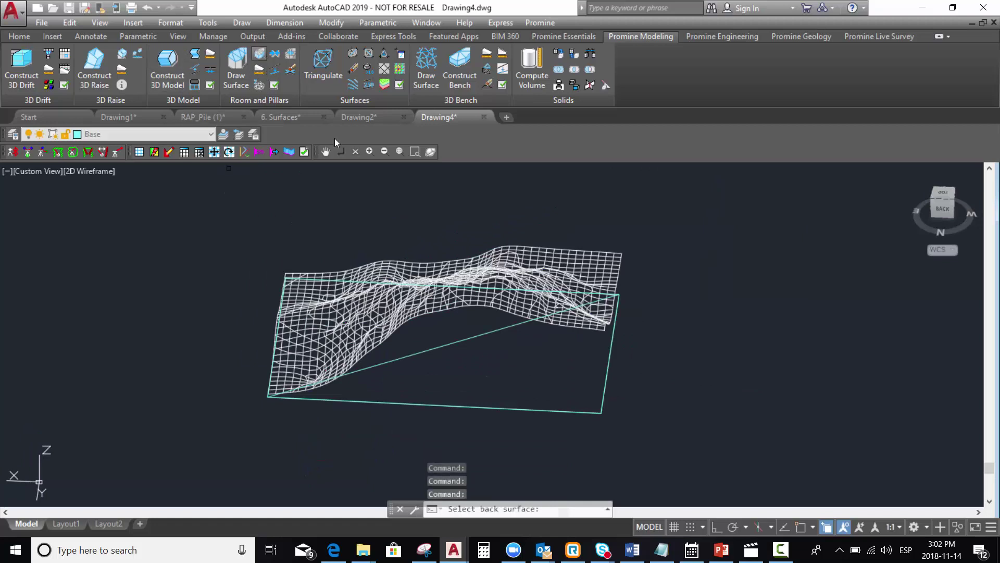
pyautogui.click(488, 305)
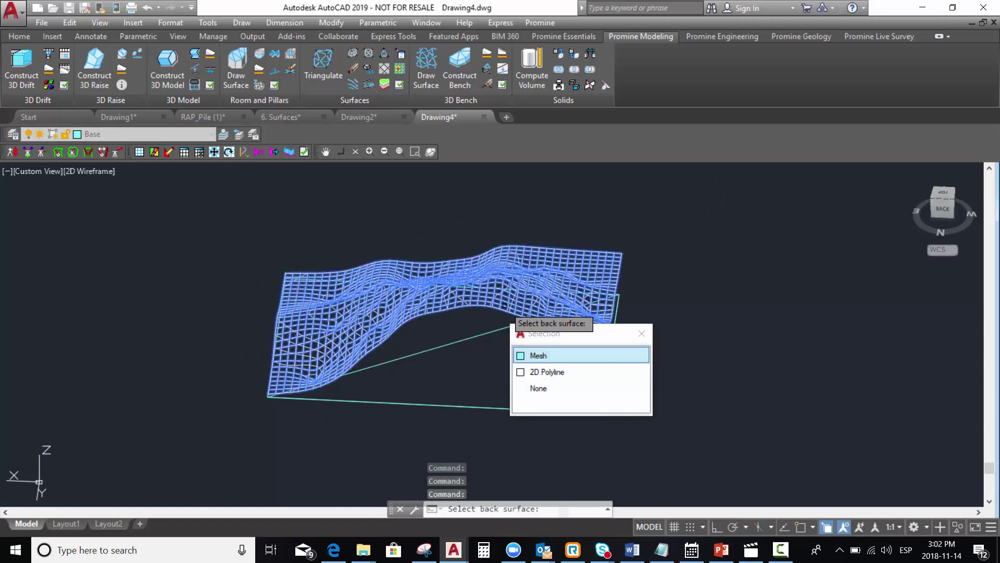
pyautogui.click(539, 355)
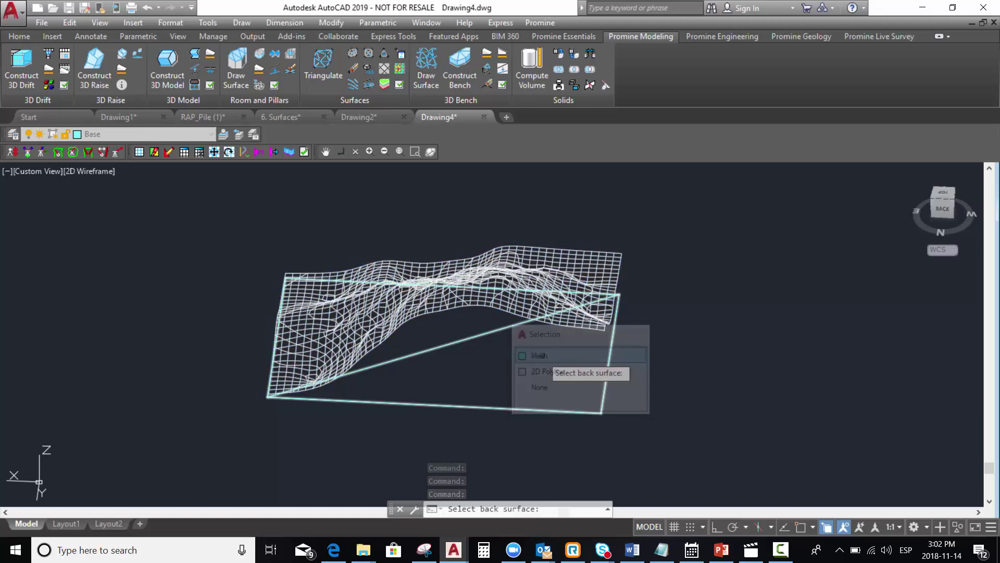
pyautogui.click(463, 397)
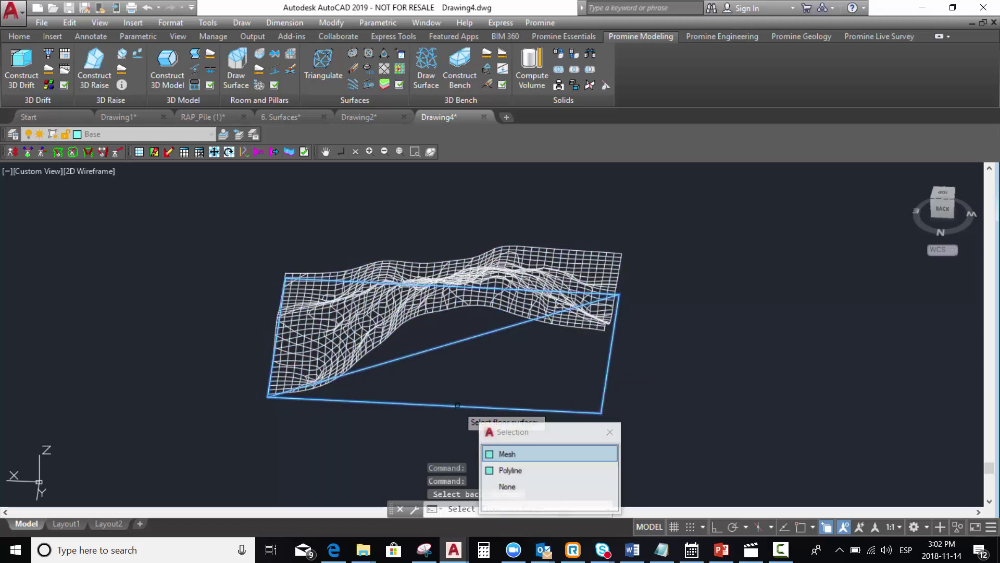
pyautogui.click(508, 469)
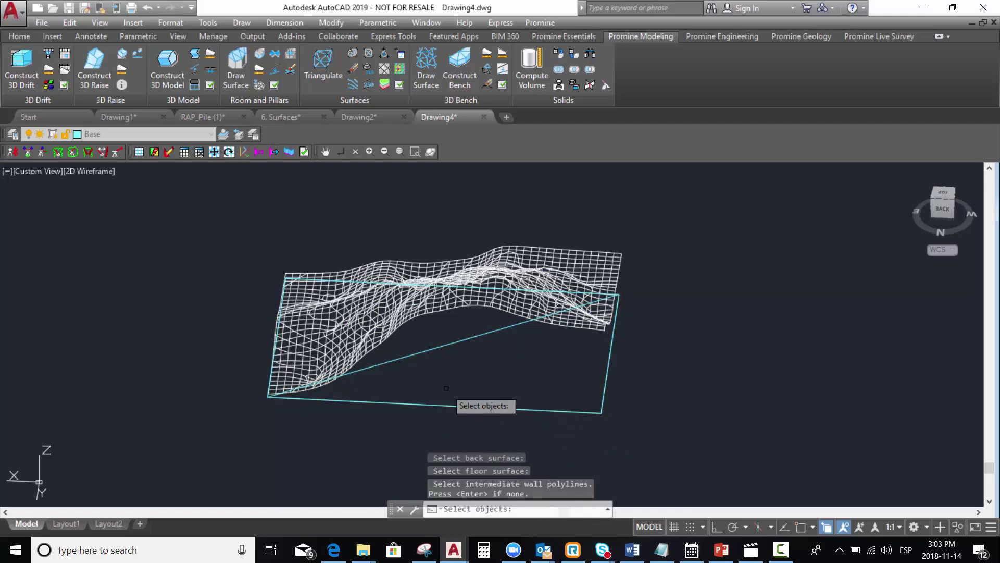
pyautogui.press('Return')
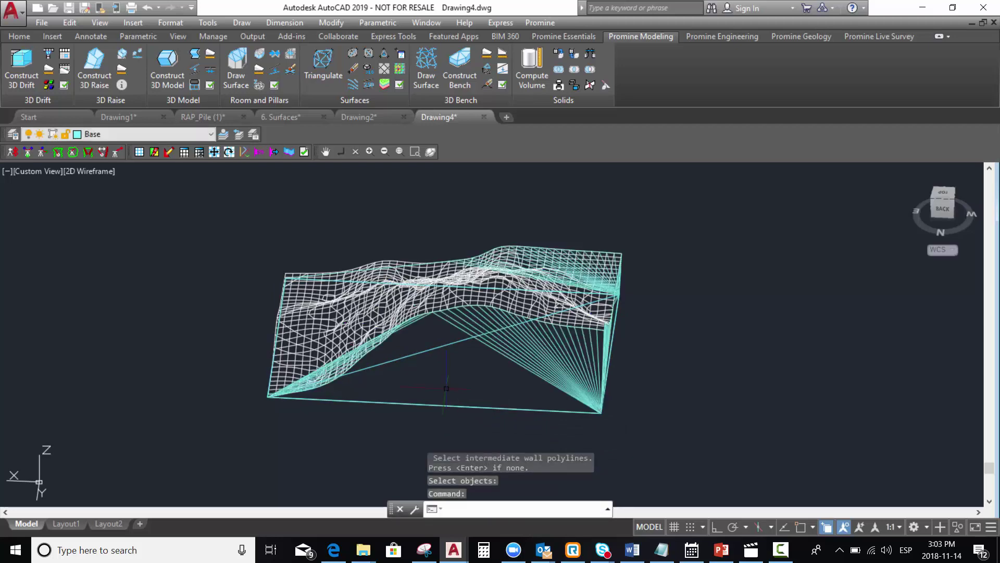
pyautogui.keyDown('shift'); pyautogui.moveTo(411, 419); pyautogui.dragTo(667, 437, button='middle'); pyautogui.keyUp('shift')
# In plan view, colour the mesh contours in 12 bands starting at elevation 3000 with spacing 100.
pyautogui.write('S')
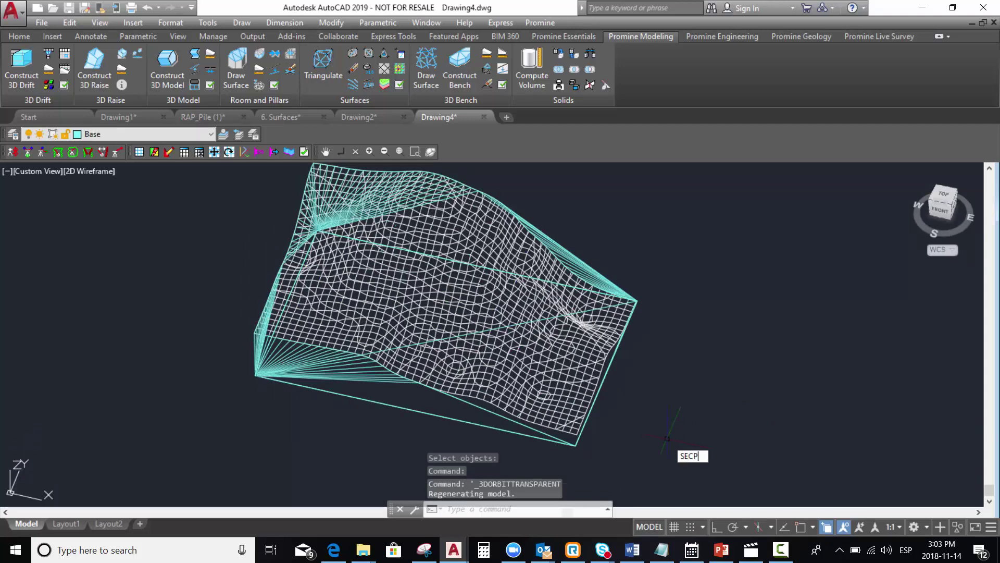
pyautogui.write('ECP')
pyautogui.press('Return')
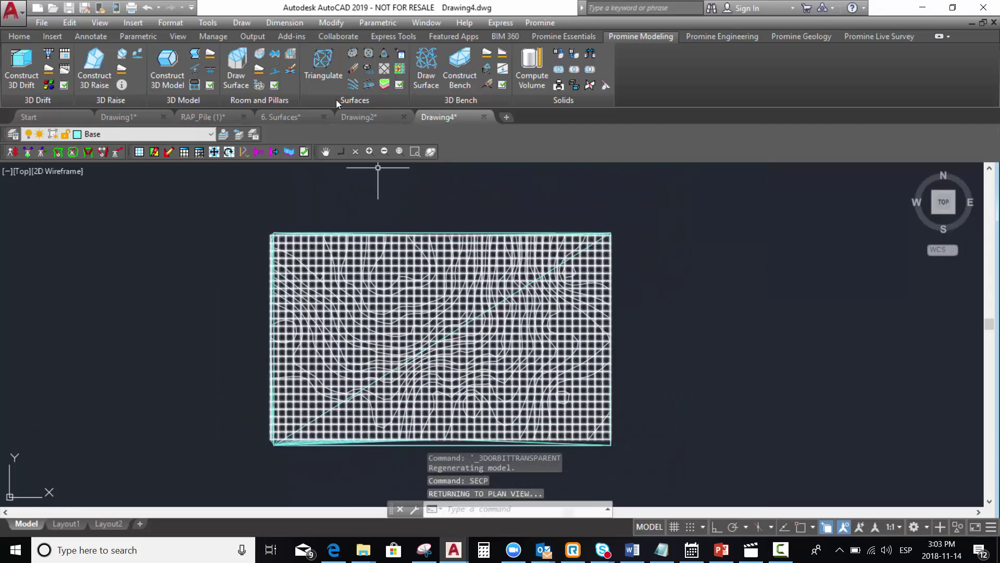
pyautogui.click(401, 71)
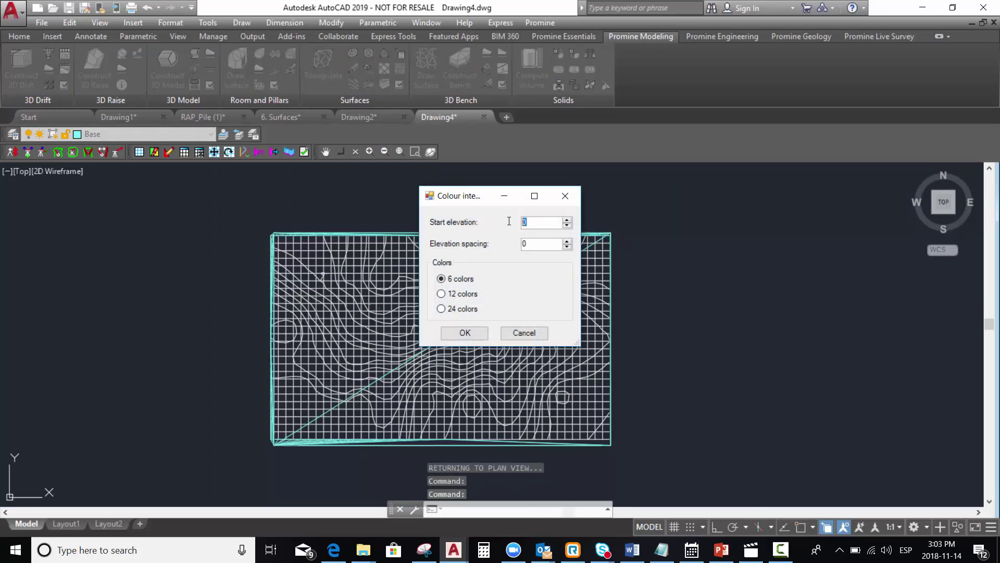
pyautogui.write('3000')
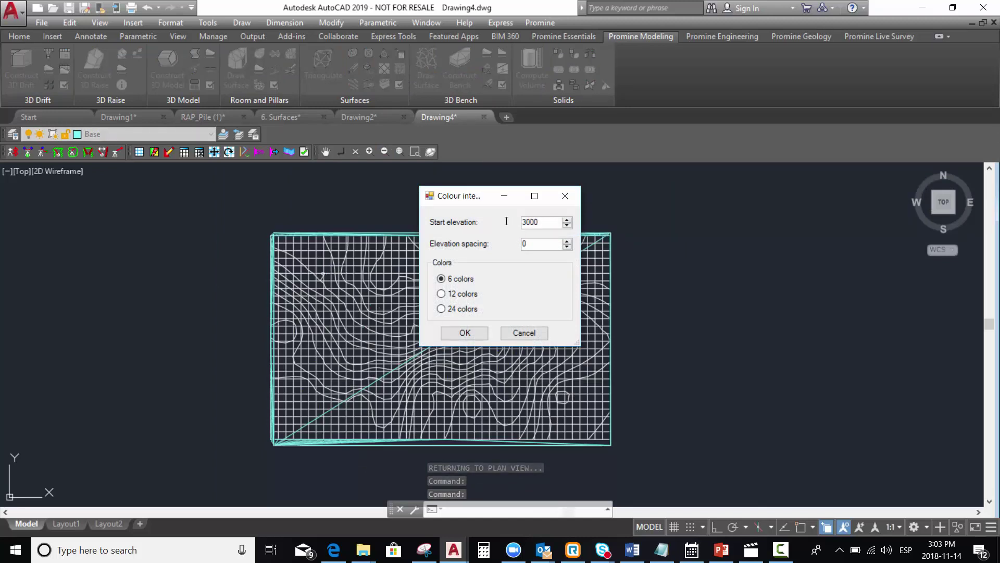
pyautogui.press('Tab')
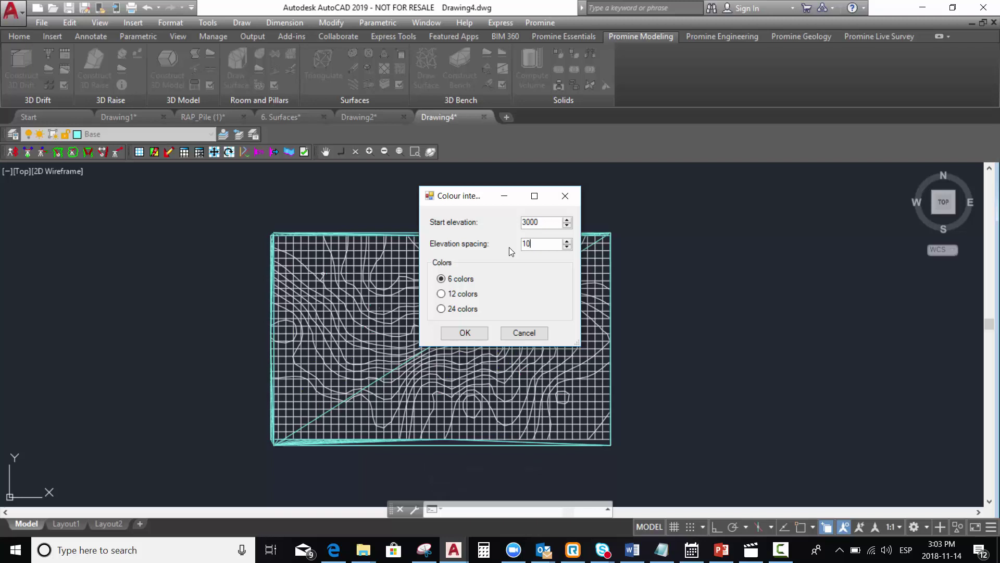
pyautogui.click(441, 293)
pyautogui.moveTo(488, 204); pyautogui.dragTo(661, 149)
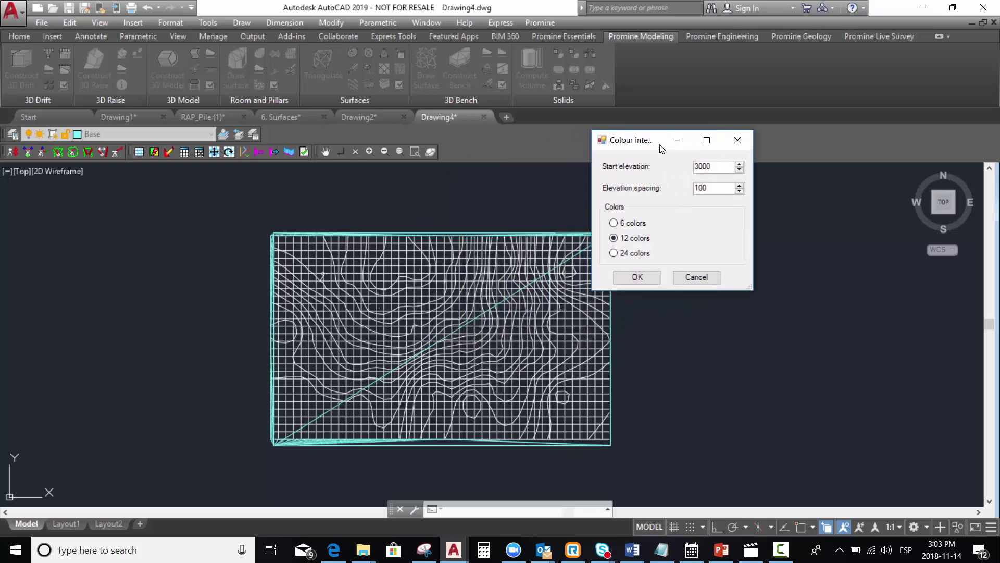
pyautogui.click(643, 277)
pyautogui.click(627, 222)
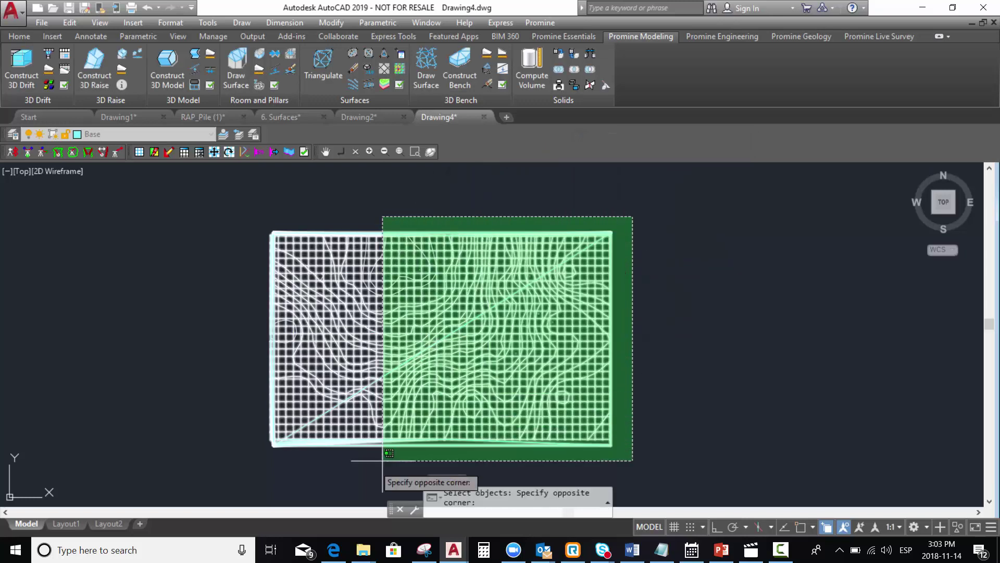
pyautogui.click(258, 469)
pyautogui.press('Return')
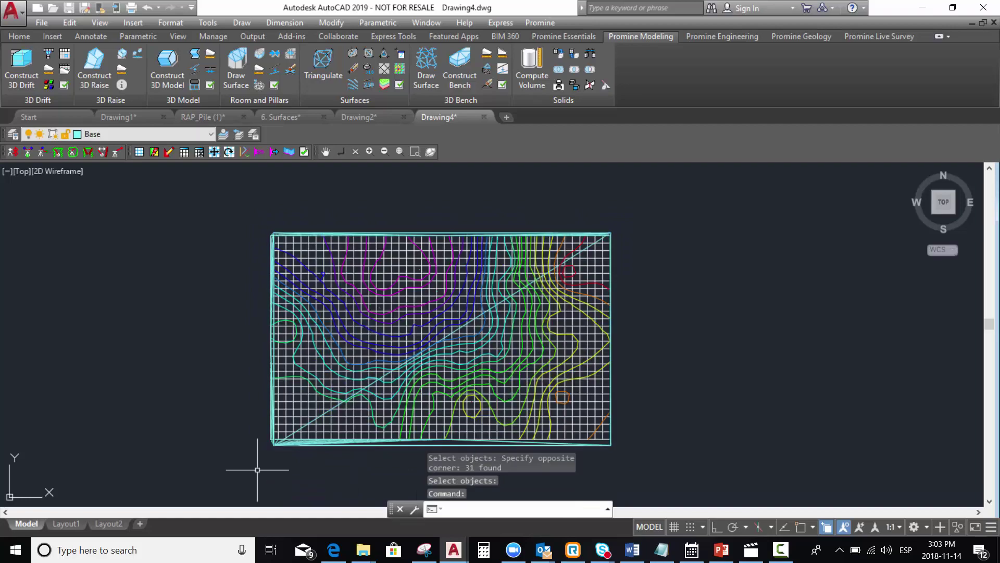
pyautogui.keyDown('shift'); pyautogui.moveTo(257, 470); pyautogui.dragTo(167, 291, button='middle'); pyautogui.keyUp('shift')
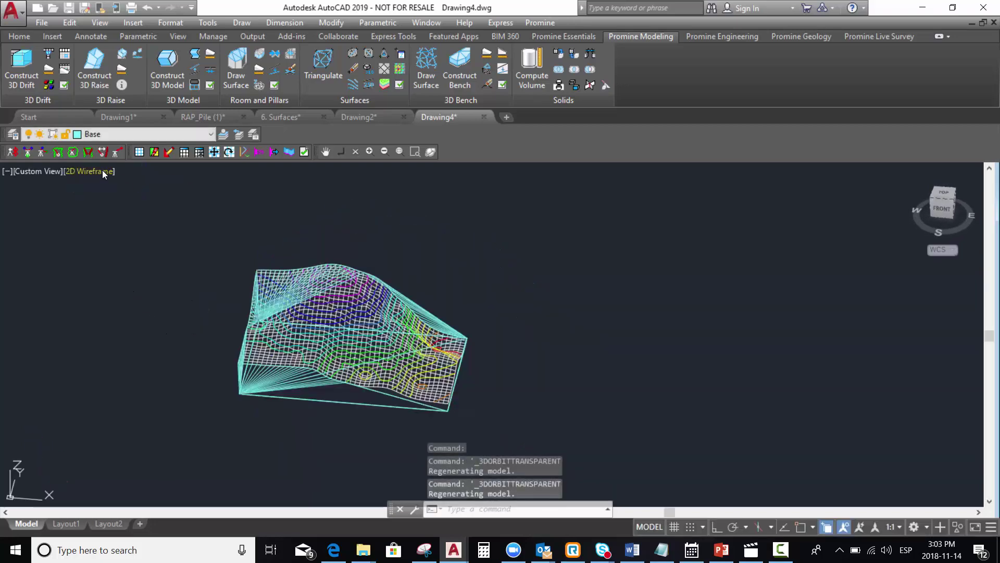
# Switch the viewport to the Shaded visual style and orbit to a side view of the block.
pyautogui.click(102, 170)
pyautogui.click(139, 262)
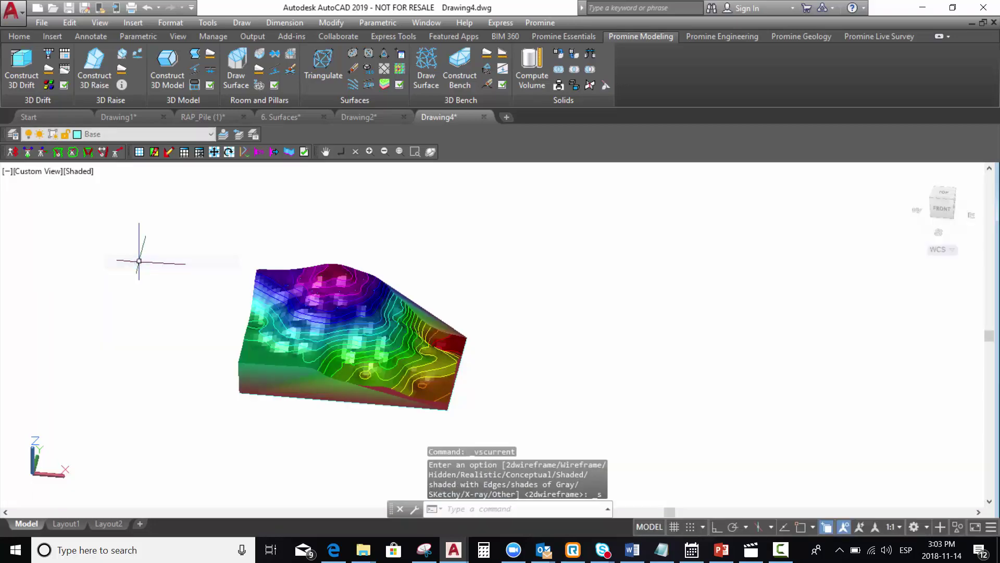
pyautogui.keyDown('shift'); pyautogui.moveTo(167, 313); pyautogui.dragTo(123, 306, button='middle'); pyautogui.keyUp('shift')
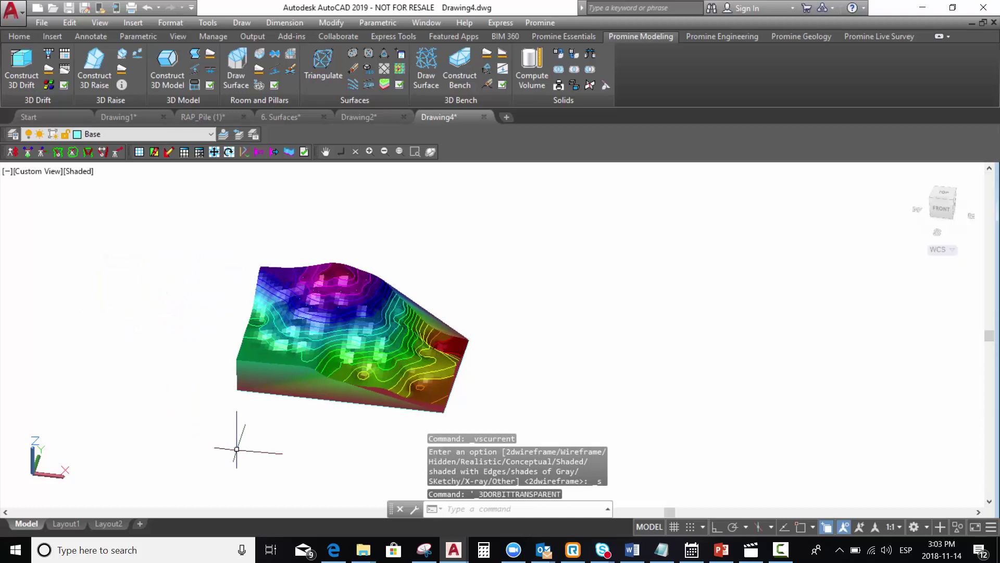
pyautogui.moveTo(236, 448)
pyautogui.keyDown('shift'); pyautogui.mouseDown(button='middle')
pyautogui.moveTo(152, 398)
pyautogui.moveTo(99, 386)
pyautogui.moveTo(221, 380)
pyautogui.moveTo(170, 375)
pyautogui.moveTo(226, 405)
pyautogui.moveTo(301, 414)
pyautogui.moveTo(333, 411)
pyautogui.moveTo(360, 390)
pyautogui.mouseUp(button='middle'); pyautogui.keyUp('shift')
# Return the viewport to the Wireframe visual style and orbit to an oblique view from above.
pyautogui.click(79, 171)
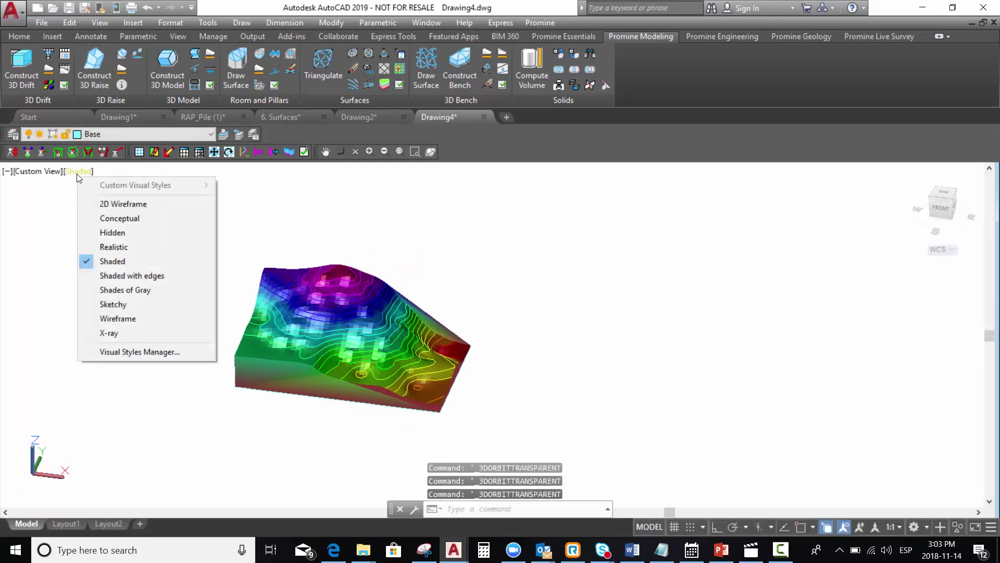
pyautogui.click(130, 319)
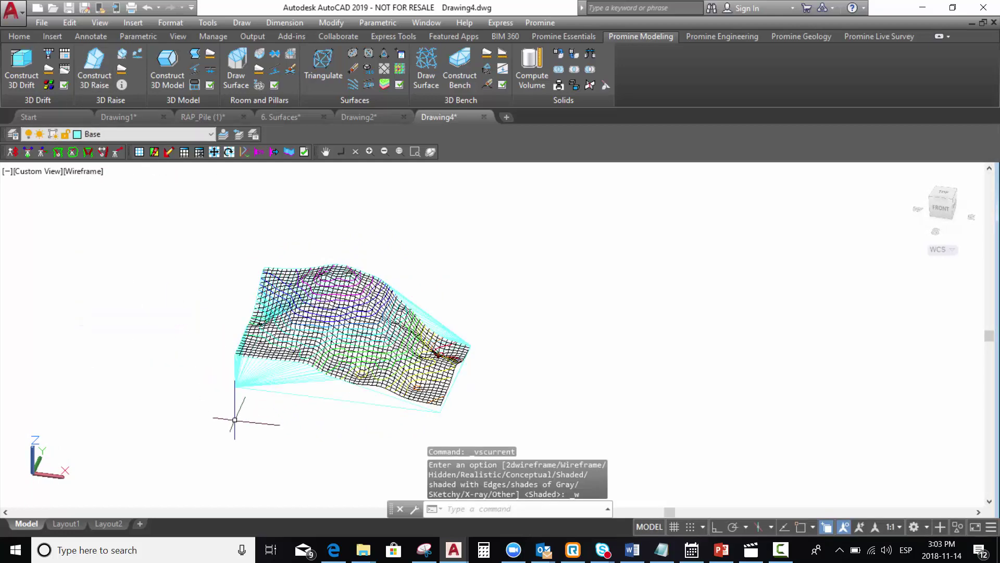
pyautogui.keyDown('shift'); pyautogui.moveTo(234, 413); pyautogui.dragTo(111, 402, button='middle'); pyautogui.keyUp('shift')
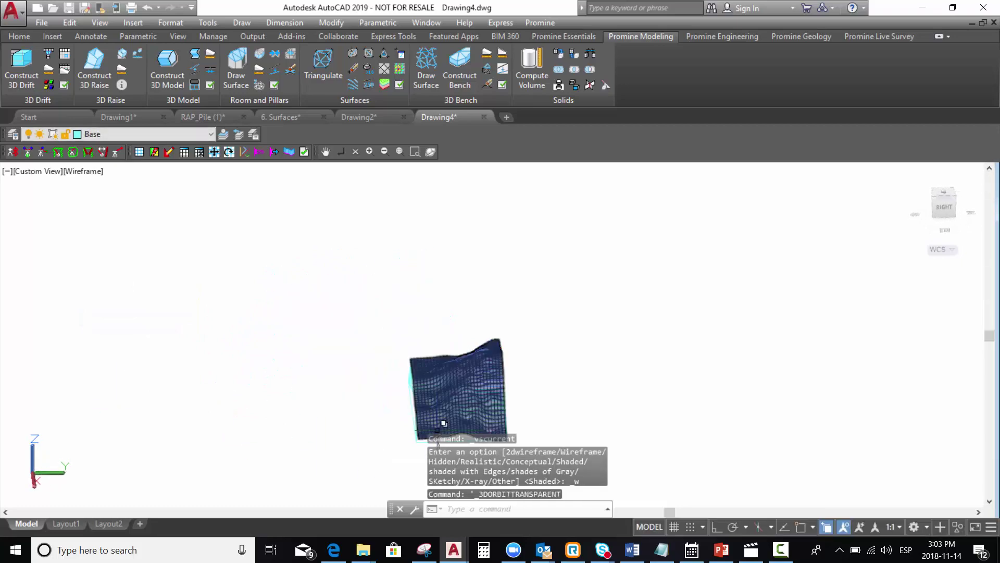
pyautogui.keyDown('shift'); pyautogui.moveTo(435, 319); pyautogui.dragTo(384, 357, button='middle'); pyautogui.keyUp('shift')
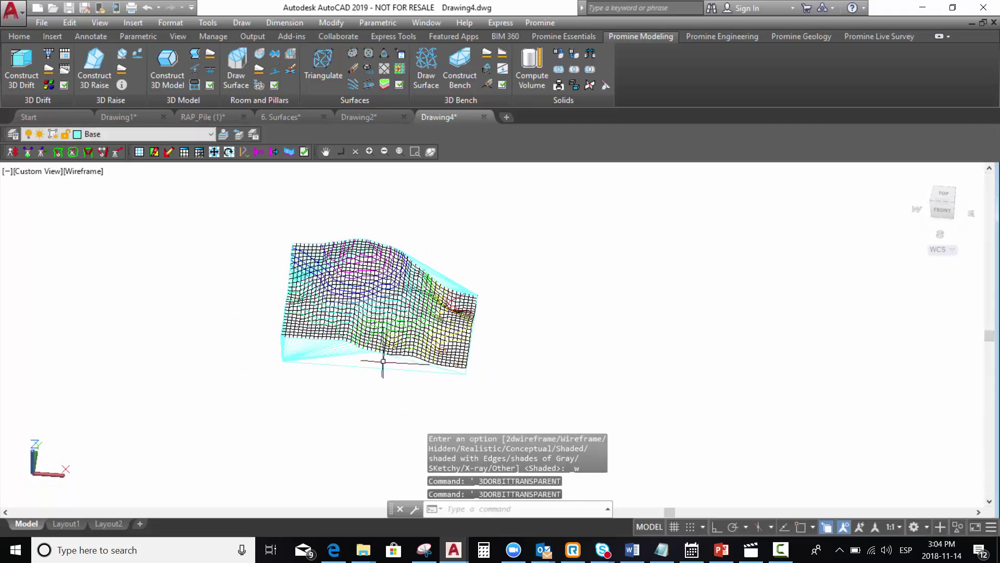
pyautogui.keyDown('shift'); pyautogui.middleClick(364, 429); pyautogui.keyUp('shift')
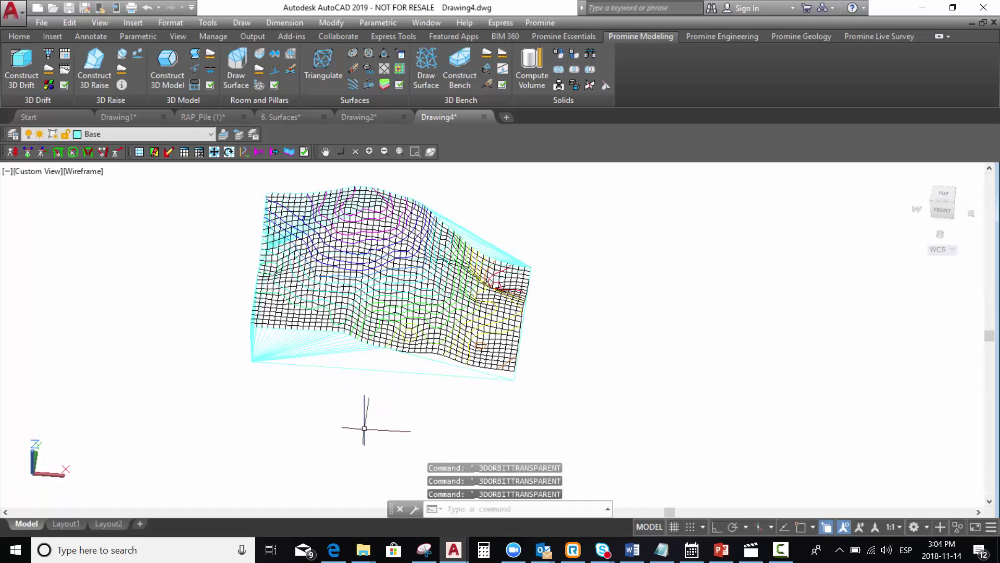